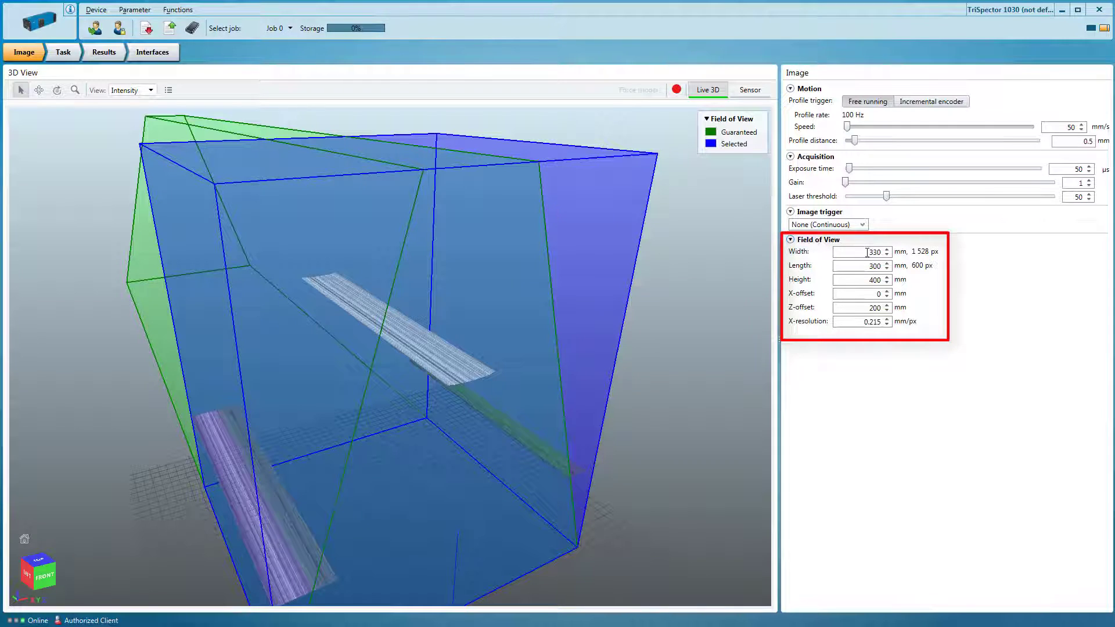
{"action": "type", "text": "0"}
Enter a 180×100×50 mm field of view with X-offset 0 and Z-offset 250
{"action": "key", "text": "Tab"}
{"action": "type", "text": "100"}
{"action": "key", "text": "Tab"}
{"action": "type", "text": "50"}
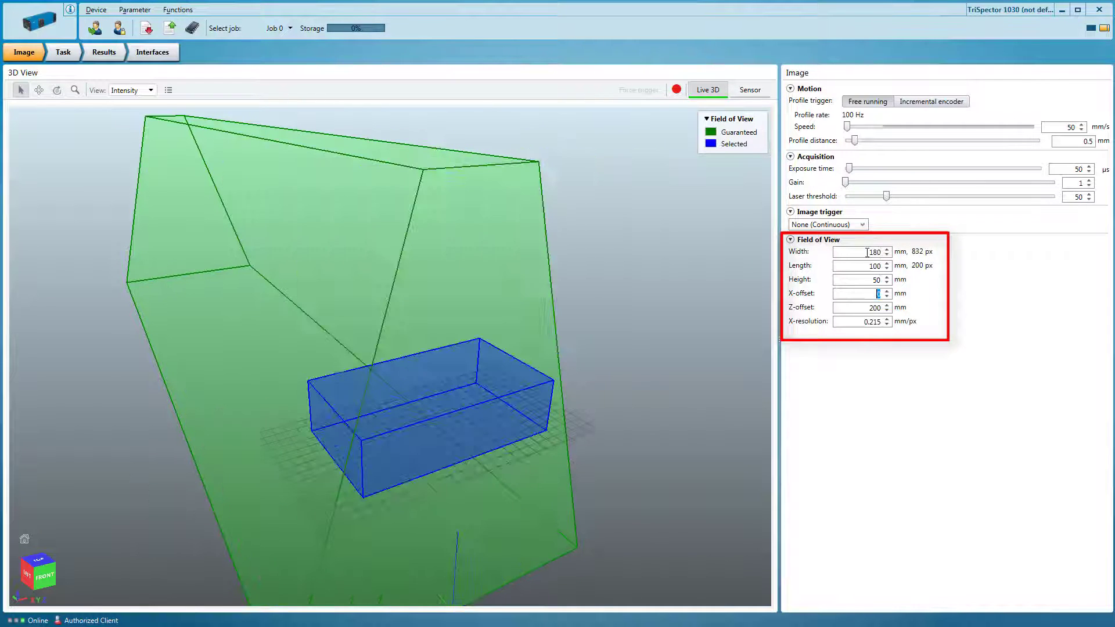
{"action": "key", "text": "Tab"}
{"action": "key", "text": "Tab"}
{"action": "type", "text": "250"}
{"action": "key", "text": "Return"}
Set exposure 40, incremental encoder at 50.128 pulses/mm, and Command Channel image trigger
{"action": "left_click", "coordinate": [1078, 170]}
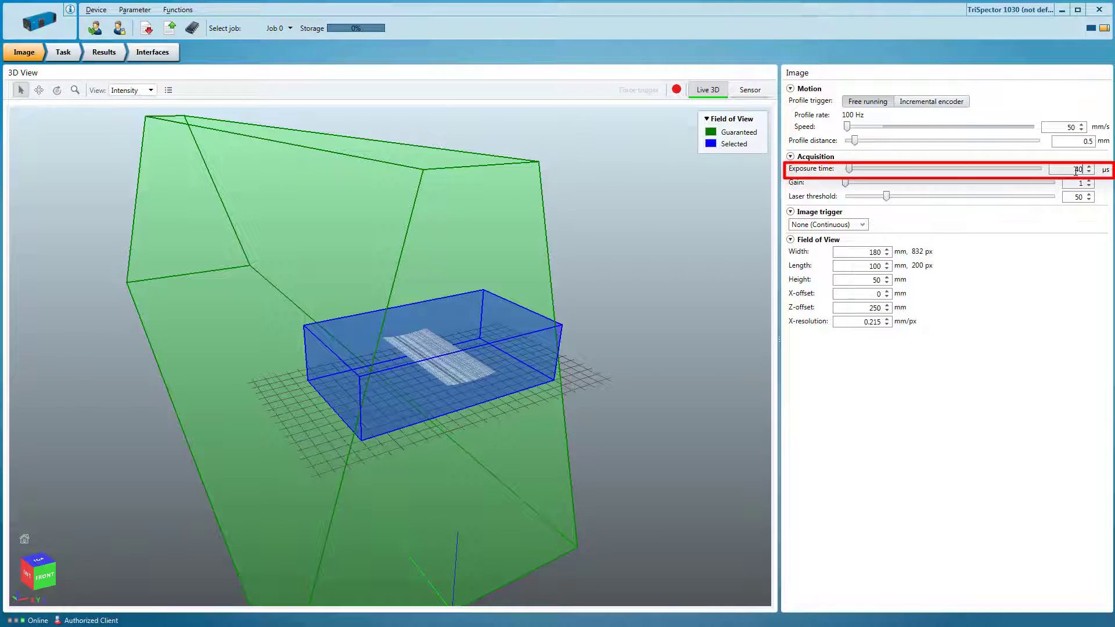
{"action": "left_click", "coordinate": [958, 104]}
{"action": "double_click", "coordinate": [880, 116]}
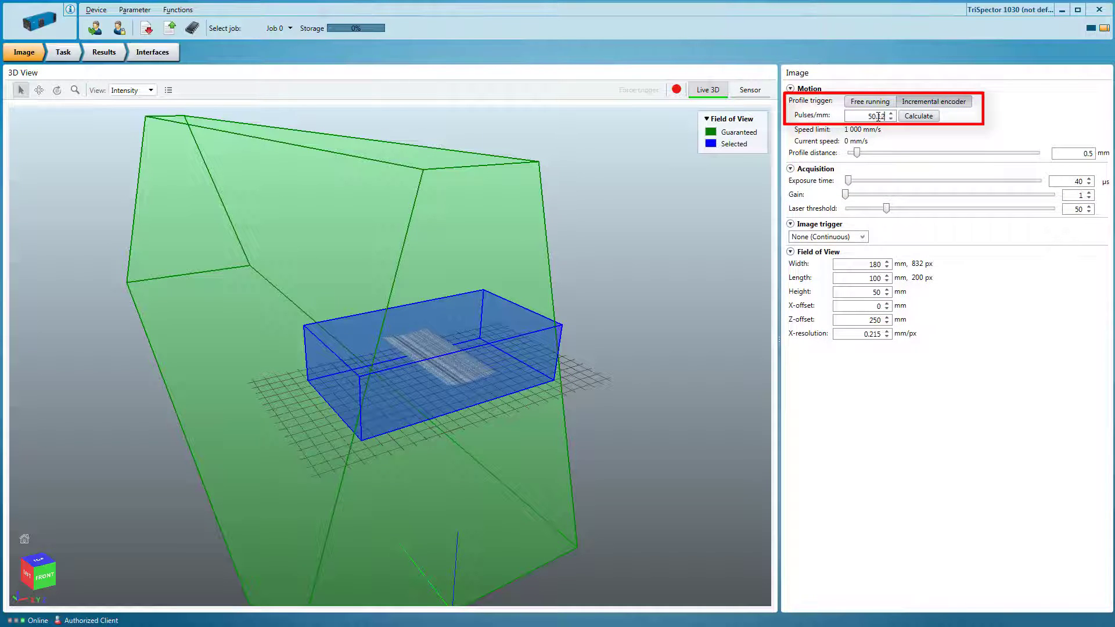
{"action": "type", "text": "8"}
{"action": "left_click", "coordinate": [827, 237]}
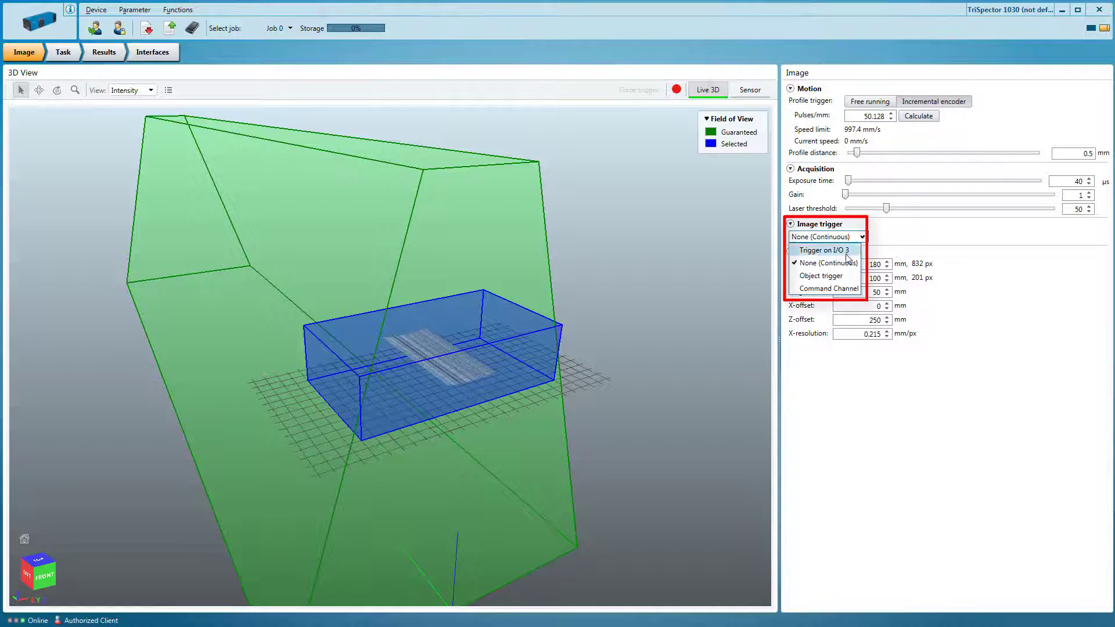
{"action": "left_click", "coordinate": [834, 291]}
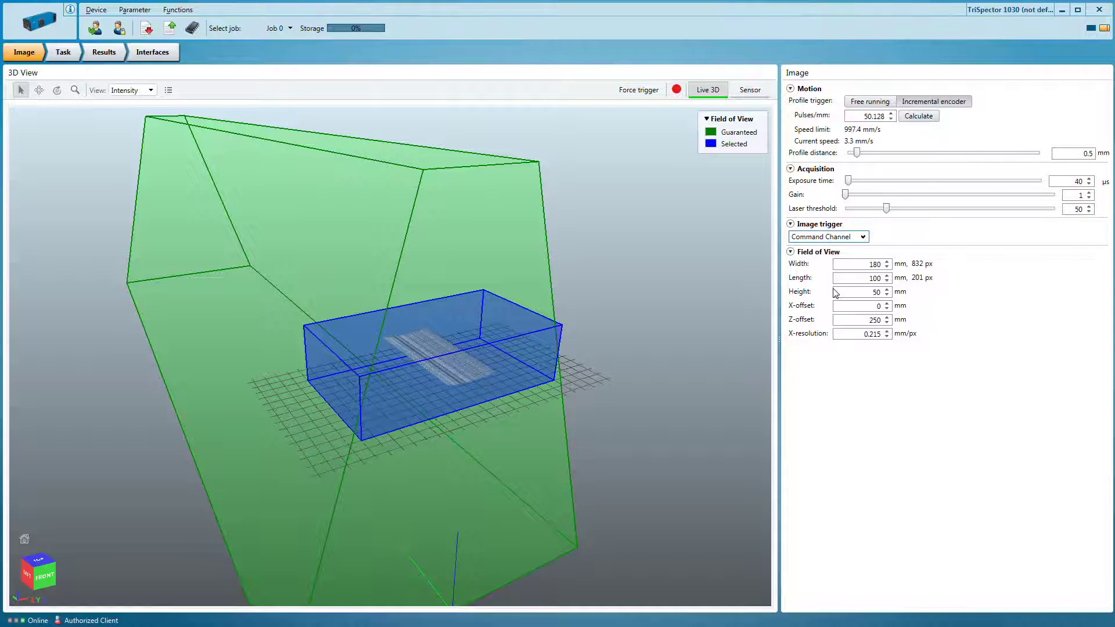
Force-trigger a single 3D scan of the jar lid
{"action": "left_click", "coordinate": [648, 94]}
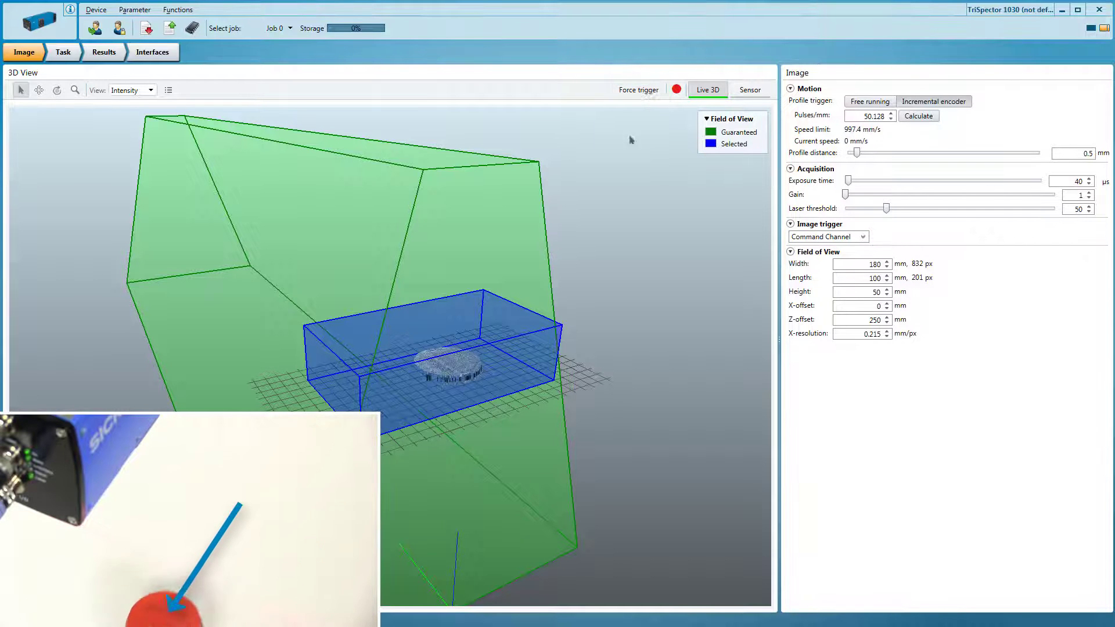
{"action": "scroll", "coordinate": [450, 370], "scroll_direction": "up", "scroll_amount": 3}
{"action": "scroll", "coordinate": [449, 370], "scroll_direction": "up", "scroll_amount": 3}
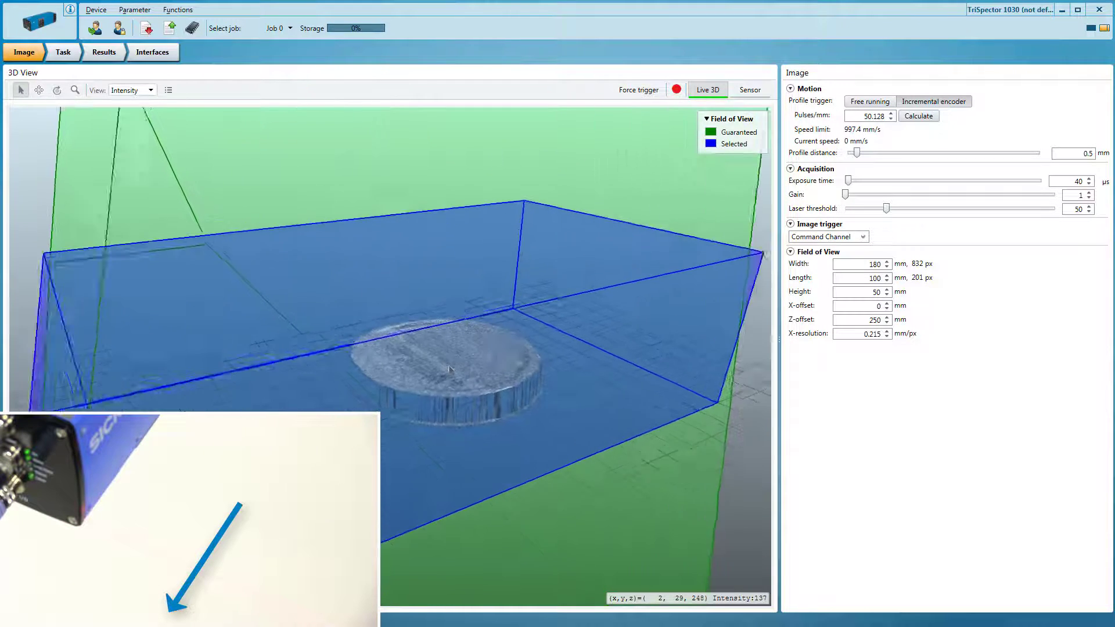
{"action": "scroll", "coordinate": [449, 371], "scroll_direction": "up", "scroll_amount": 2}
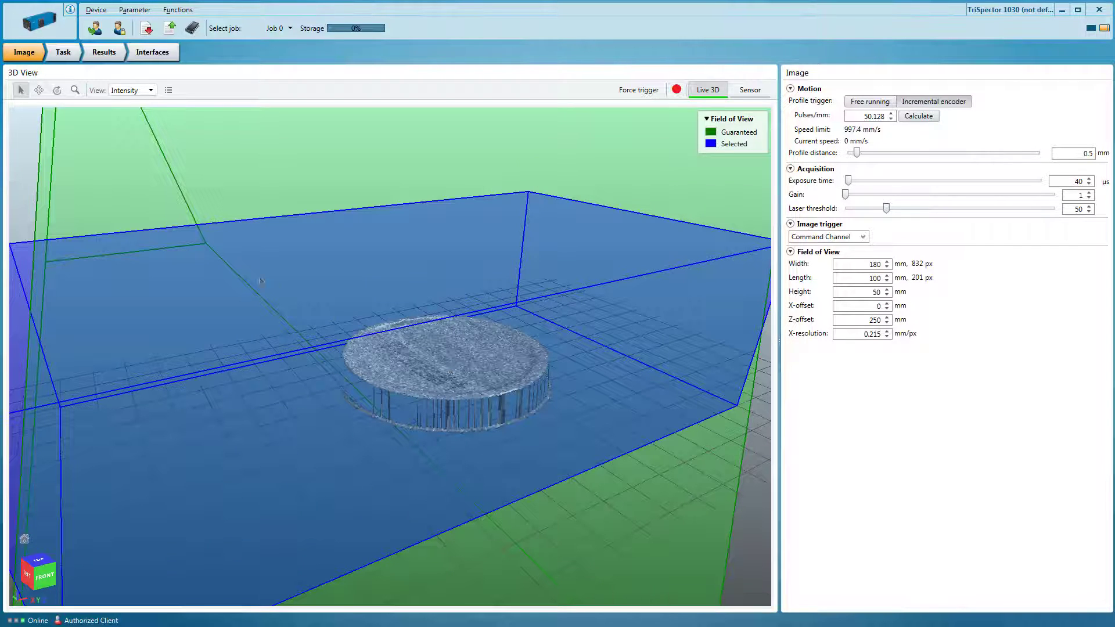
Add a Shape 0 locator with a 230–260 mm height range and its box pulled in around the lid
{"action": "left_click", "coordinate": [63, 54]}
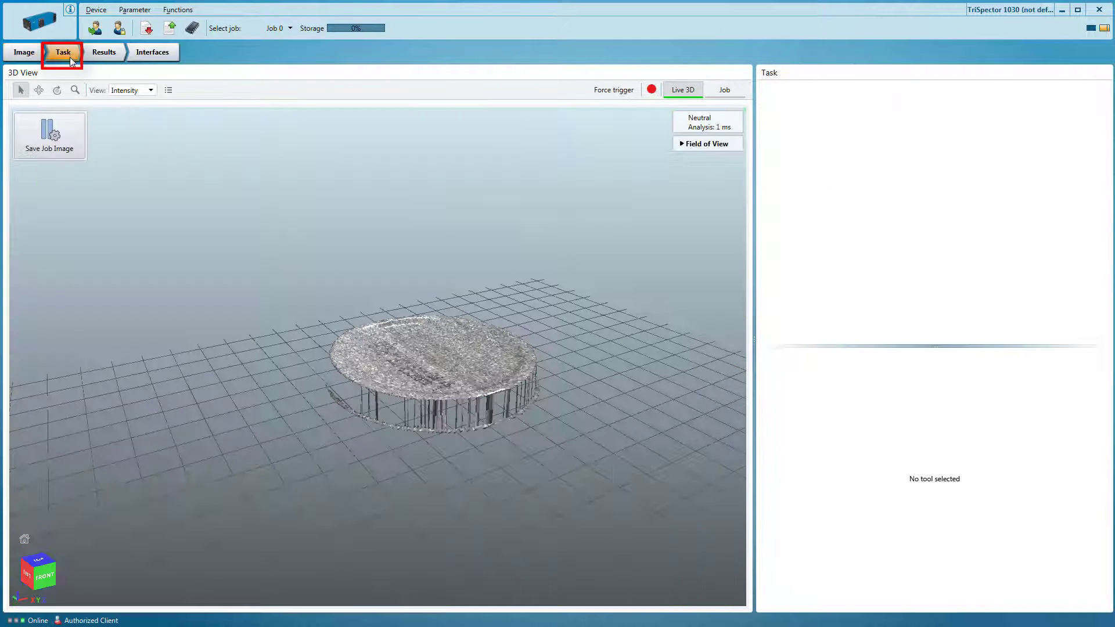
{"action": "left_click", "coordinate": [37, 156]}
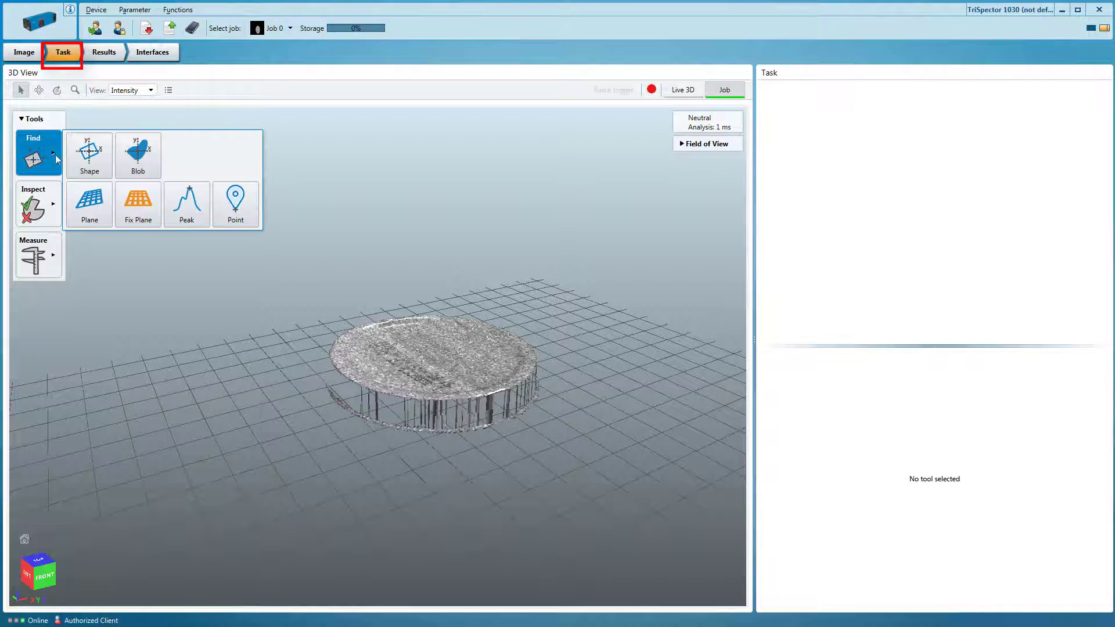
{"action": "left_click", "coordinate": [91, 163]}
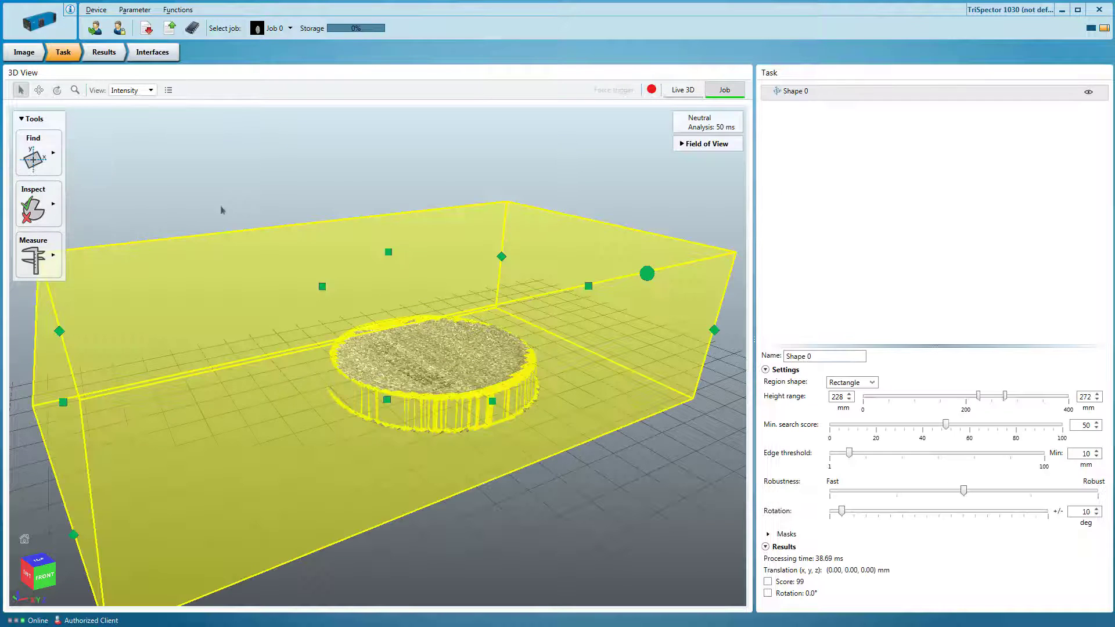
{"action": "double_click", "coordinate": [839, 397]}
{"action": "type", "text": "230"}
{"action": "key", "text": "Tab"}
{"action": "type", "text": "26"}
{"action": "key", "text": "Return"}
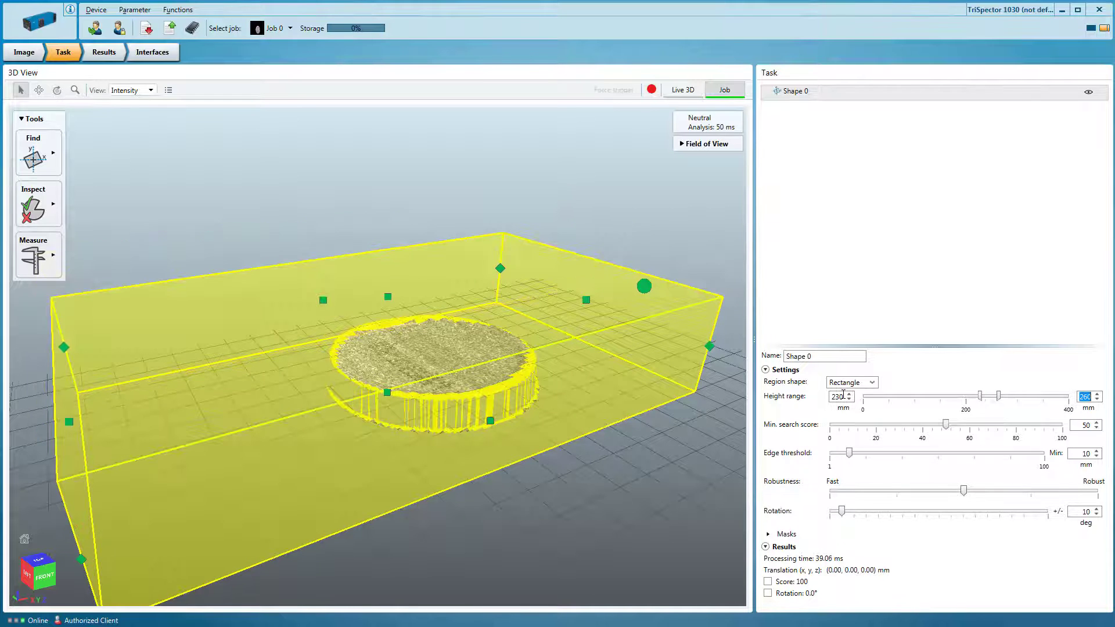
{"action": "left_click_drag", "start_coordinate": [69, 421], "coordinate": [304, 371]}
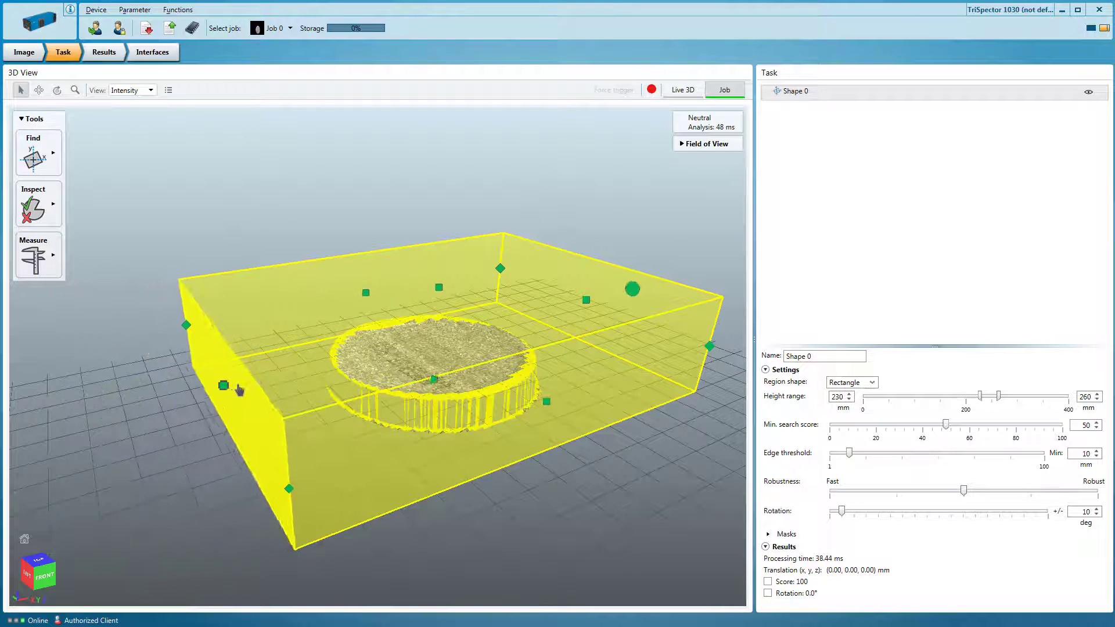
{"action": "left_click_drag", "start_coordinate": [576, 323], "coordinate": [519, 341]}
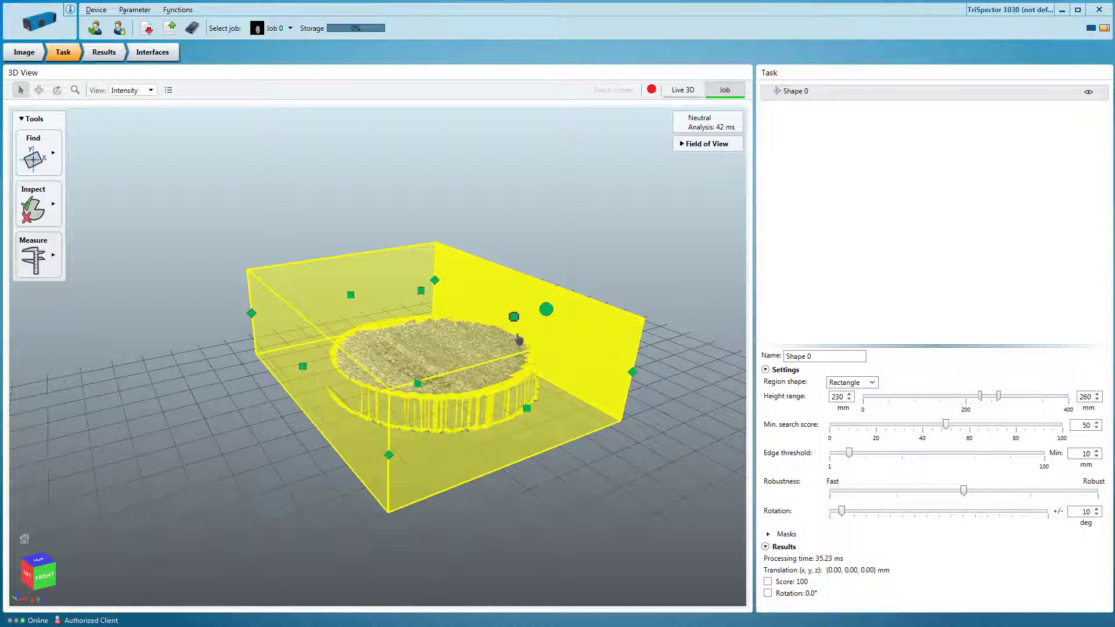
Add Plane 1 with an elliptical region and a 260 mm maximum height
{"action": "left_click", "coordinate": [51, 166]}
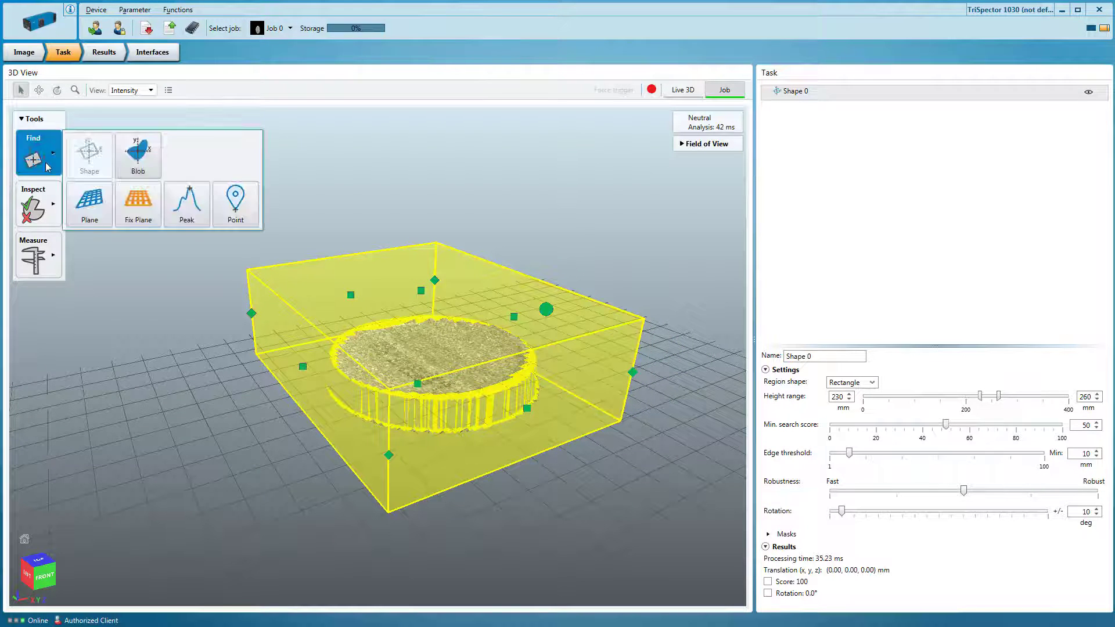
{"action": "left_click", "coordinate": [87, 201]}
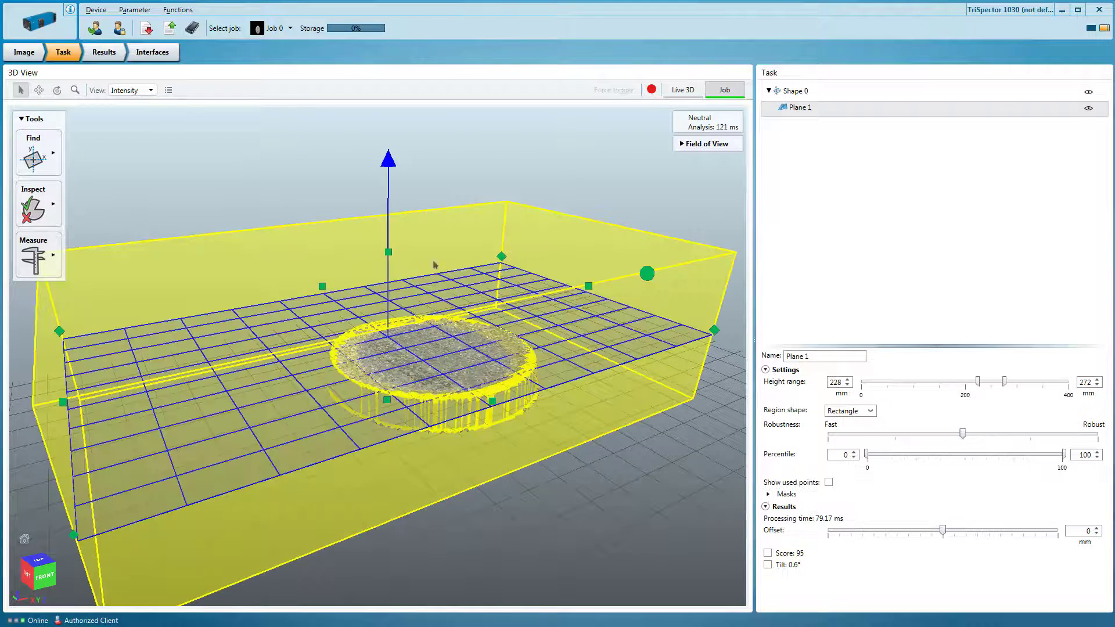
{"action": "left_click", "coordinate": [870, 411]}
{"action": "left_click", "coordinate": [846, 424]}
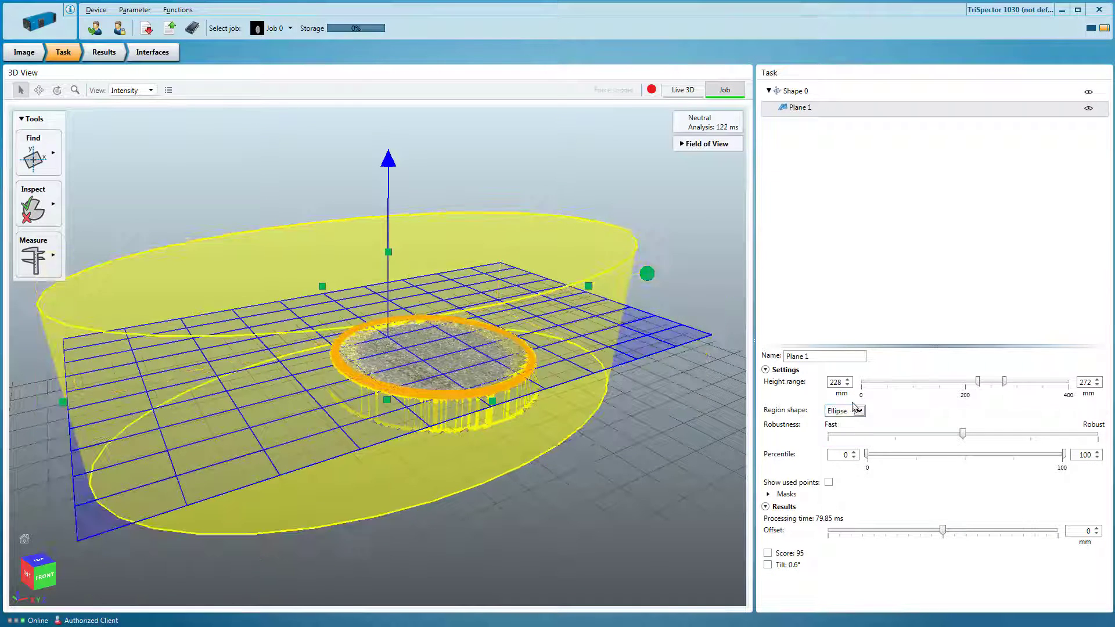
{"action": "type", "text": "260"}
{"action": "type", "text": "230"}
{"action": "key", "text": "Return"}
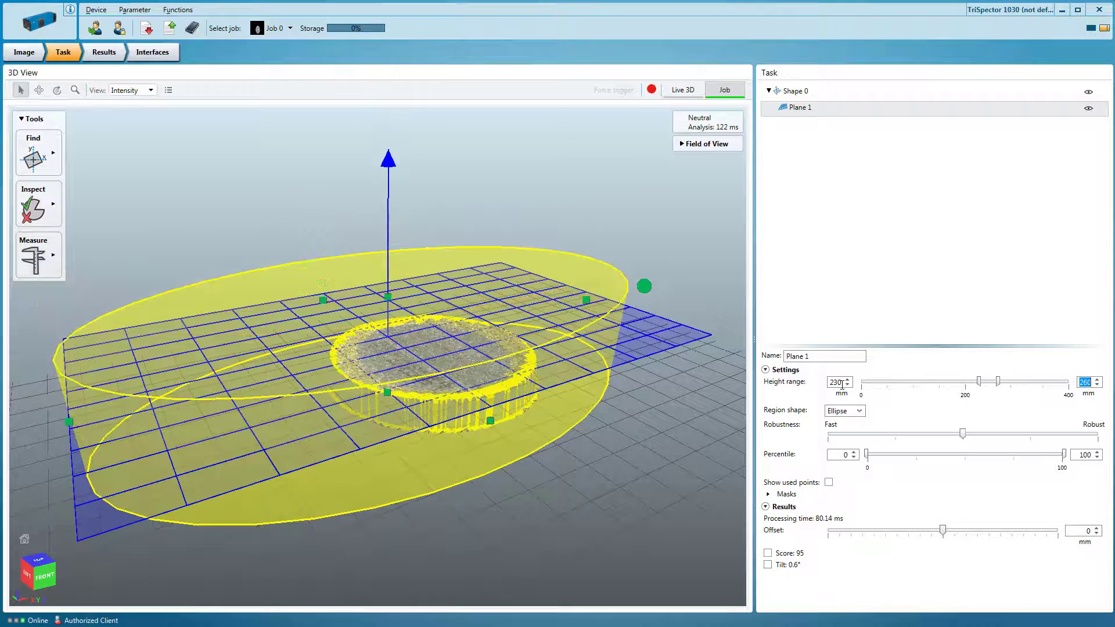
From a top-down view, narrow Plane 1's ellipse from the left and top
{"action": "left_click", "coordinate": [39, 563]}
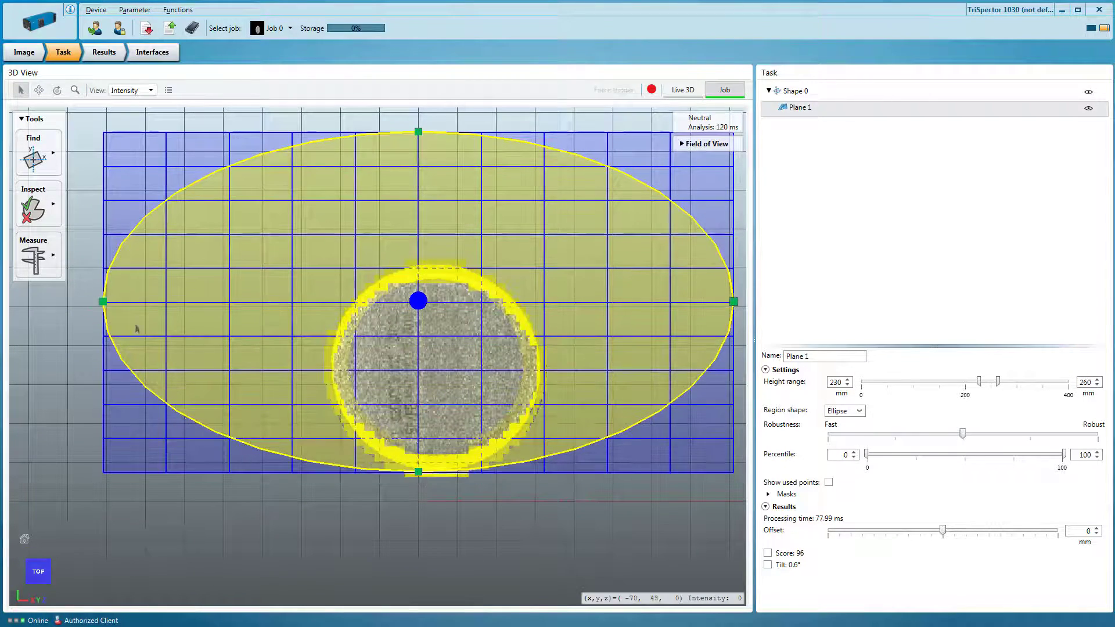
{"action": "left_click_drag", "start_coordinate": [103, 309], "coordinate": [323, 341]}
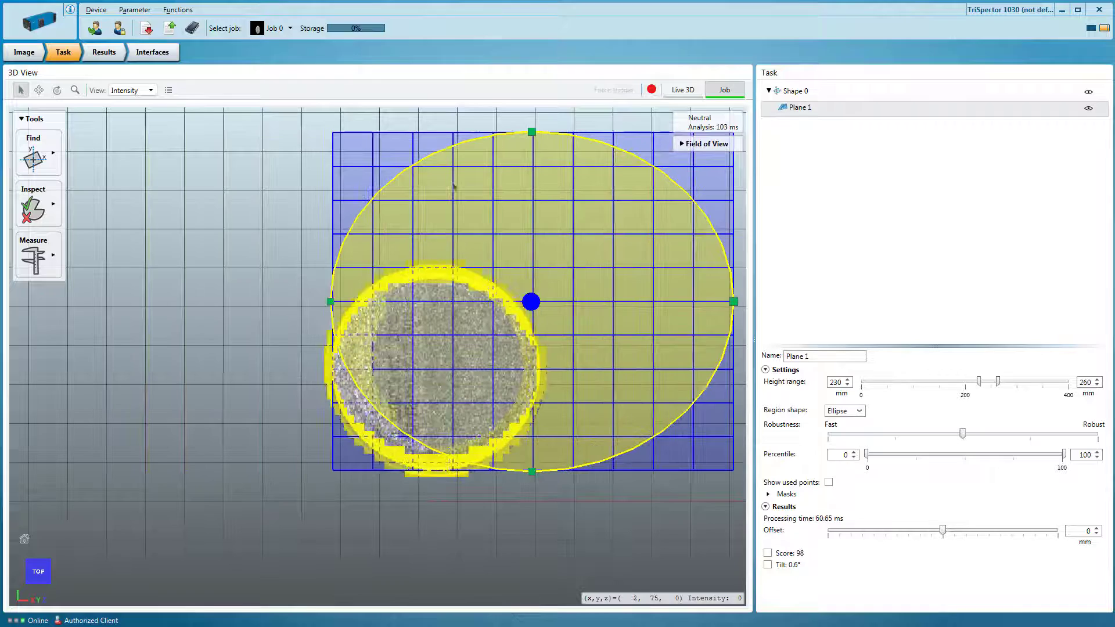
{"action": "left_click_drag", "start_coordinate": [527, 133], "coordinate": [533, 268]}
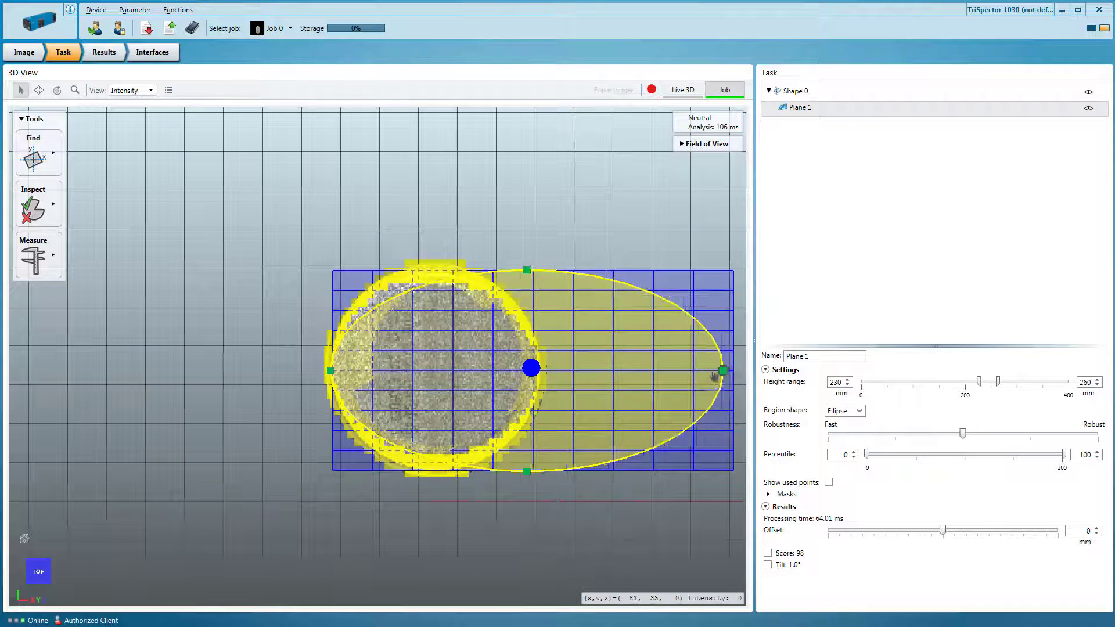
Shrink Plane 1's region to the lid outline and add an elliptical mask
{"action": "left_click_drag", "start_coordinate": [734, 370], "coordinate": [582, 371]}
{"action": "left_click", "coordinate": [768, 494]}
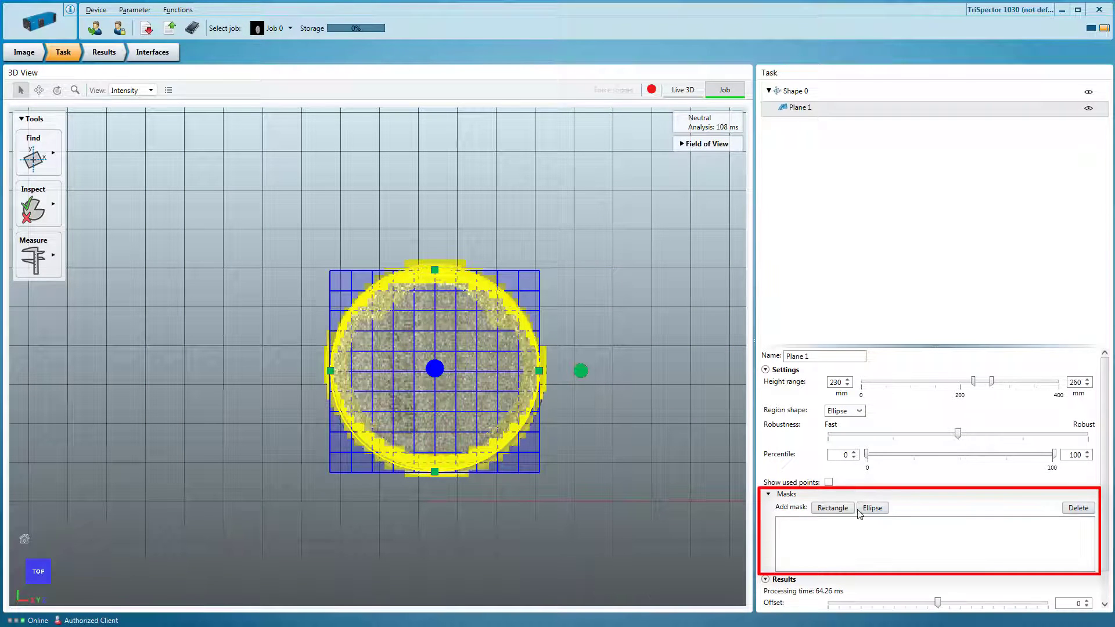
{"action": "left_click", "coordinate": [863, 512]}
Enlarge the mask over the lid centre and hide Shape 0's overlay
{"action": "left_click_drag", "start_coordinate": [382, 371], "coordinate": [347, 371]}
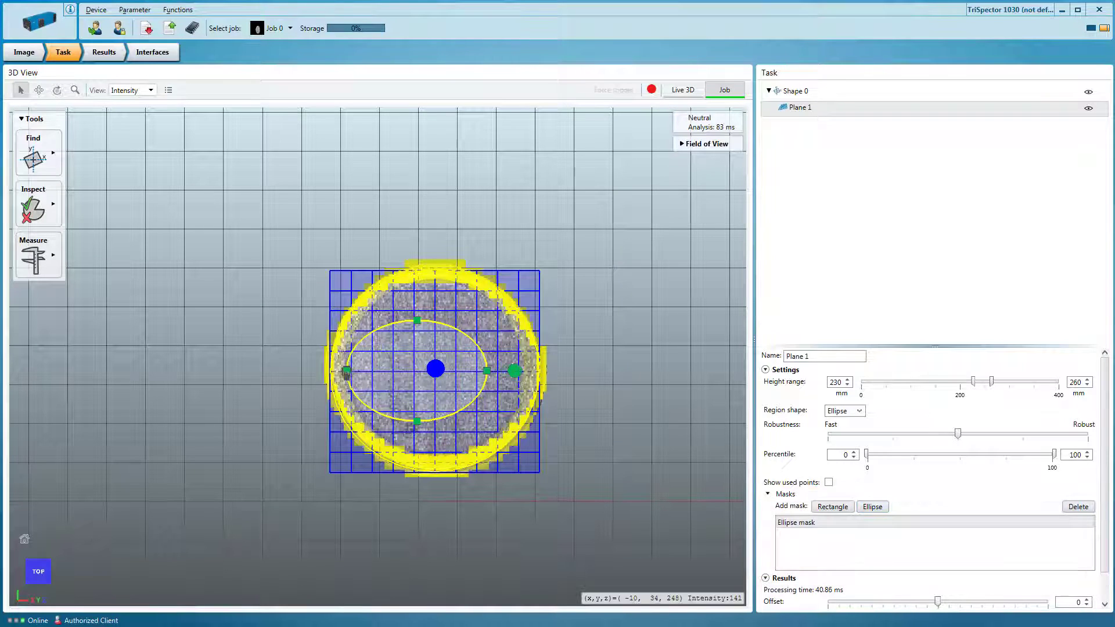
{"action": "left_click_drag", "start_coordinate": [486, 370], "coordinate": [523, 370]}
{"action": "left_click_drag", "start_coordinate": [434, 322], "coordinate": [435, 277]}
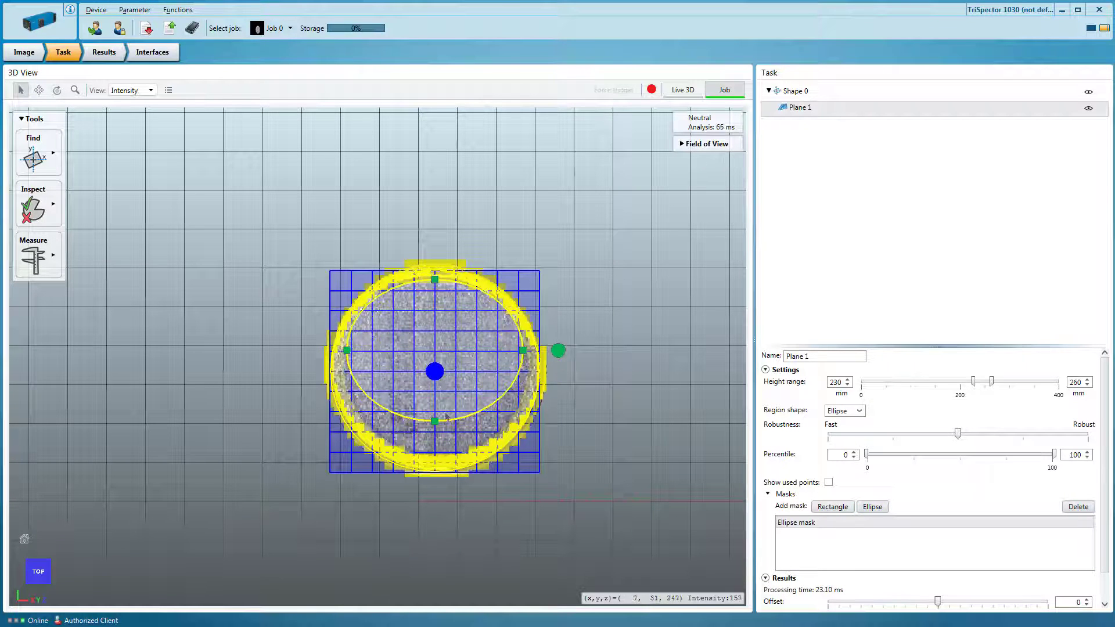
{"action": "left_click_drag", "start_coordinate": [435, 421], "coordinate": [434, 457]}
{"action": "left_click", "coordinate": [1089, 91]}
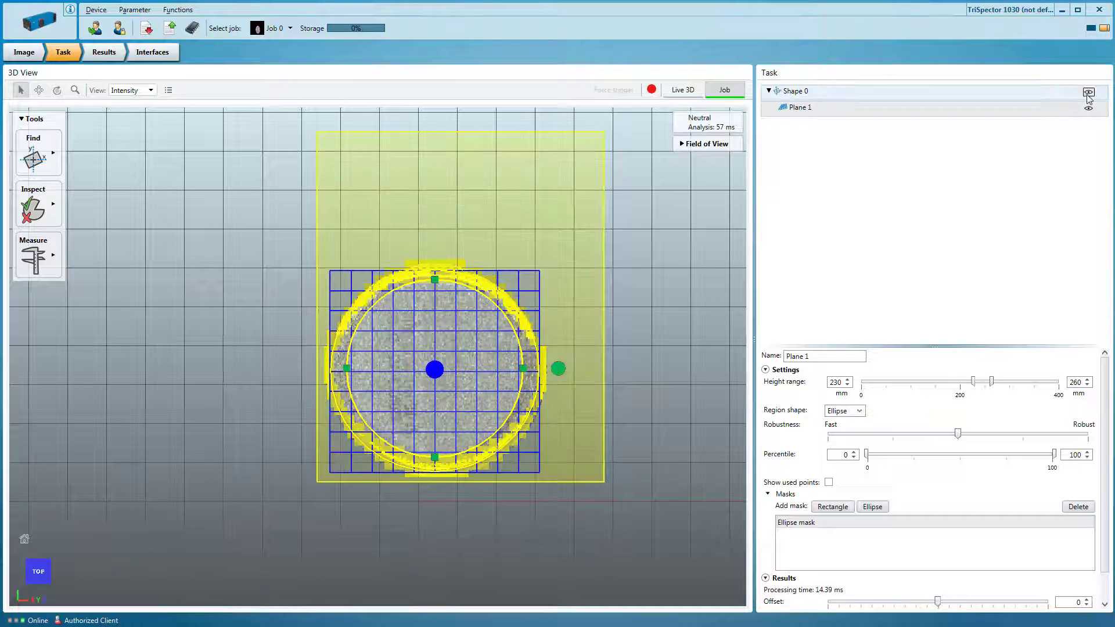
Add Plane 2 with an elliptical region shape
{"action": "left_click", "coordinate": [34, 156]}
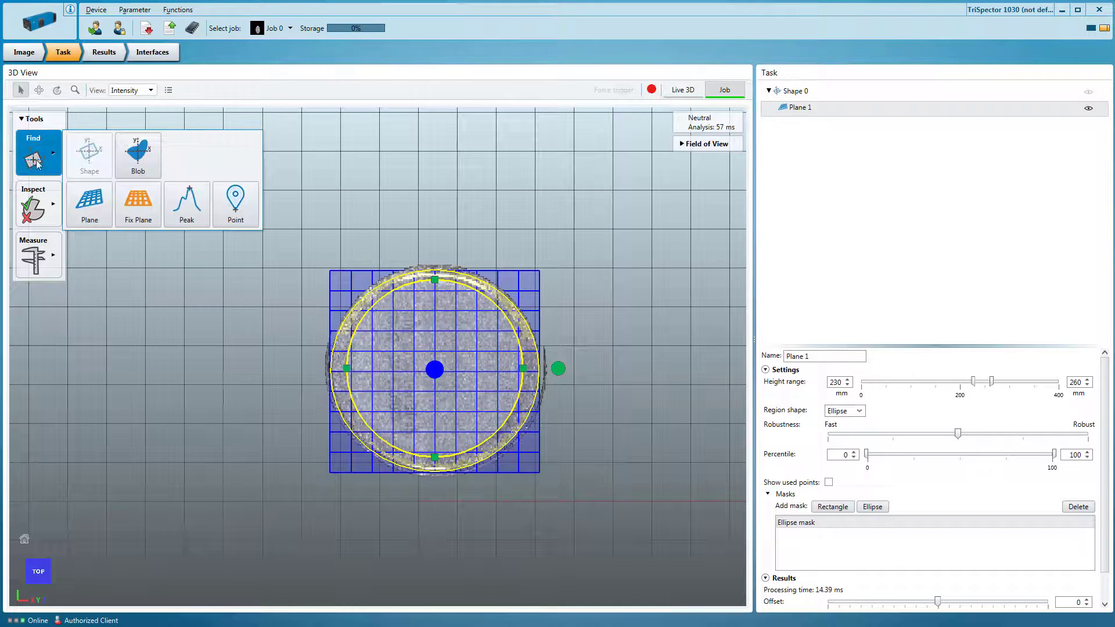
{"action": "left_click", "coordinate": [90, 202]}
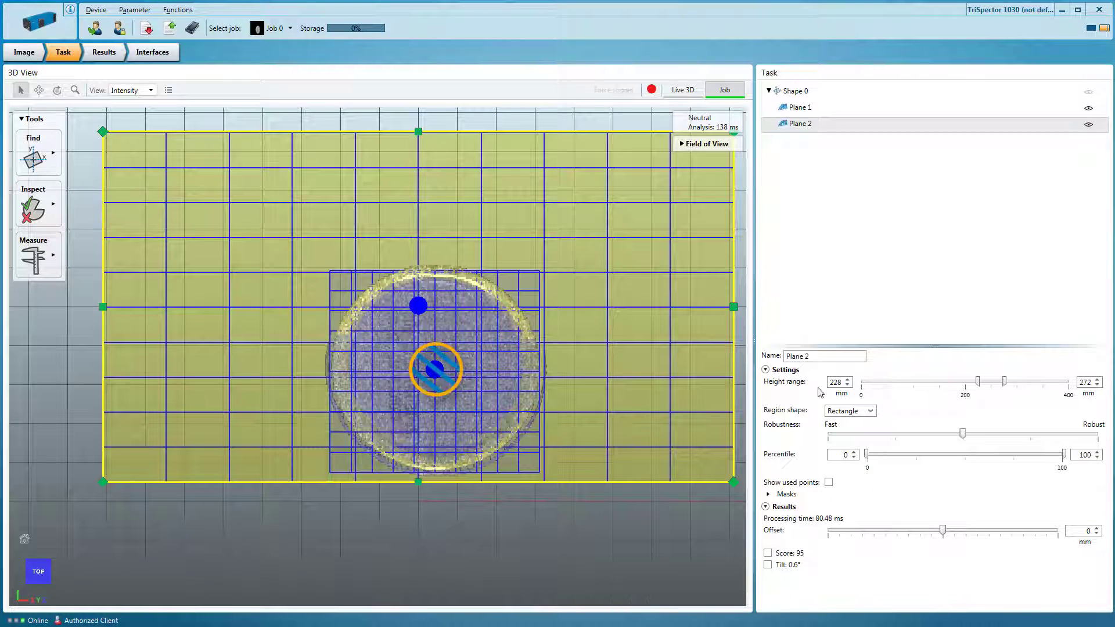
{"action": "left_click", "coordinate": [868, 410]}
{"action": "left_click", "coordinate": [845, 426]}
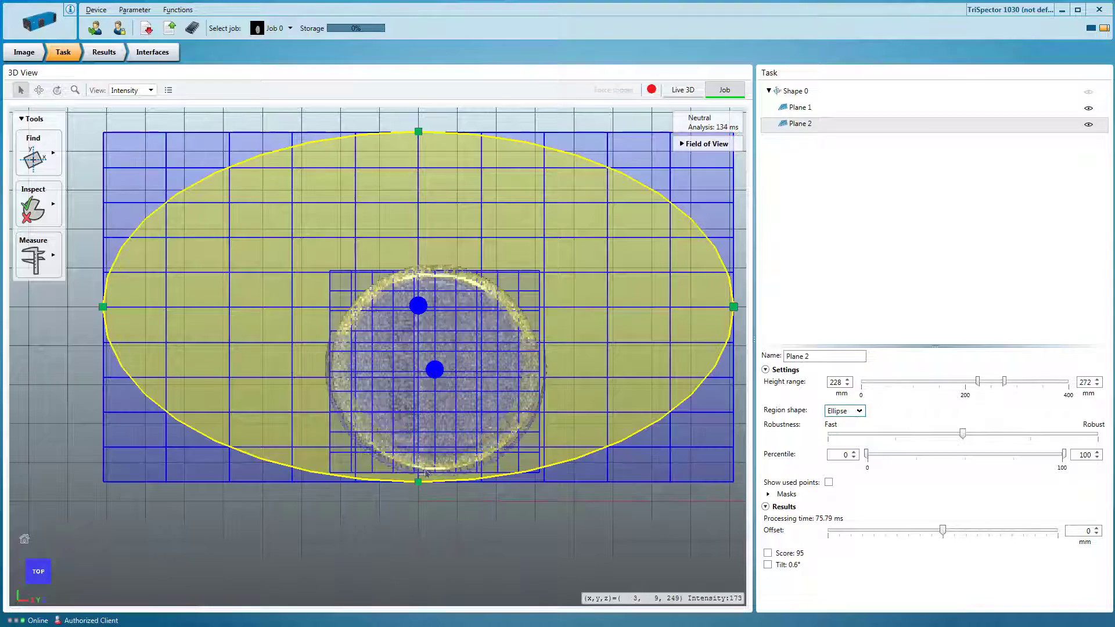
Shrink Plane 2's ellipse into a small circle at the lid centre
{"action": "left_click_drag", "start_coordinate": [419, 482], "coordinate": [418, 396]}
{"action": "left_click_drag", "start_coordinate": [418, 133], "coordinate": [418, 344]}
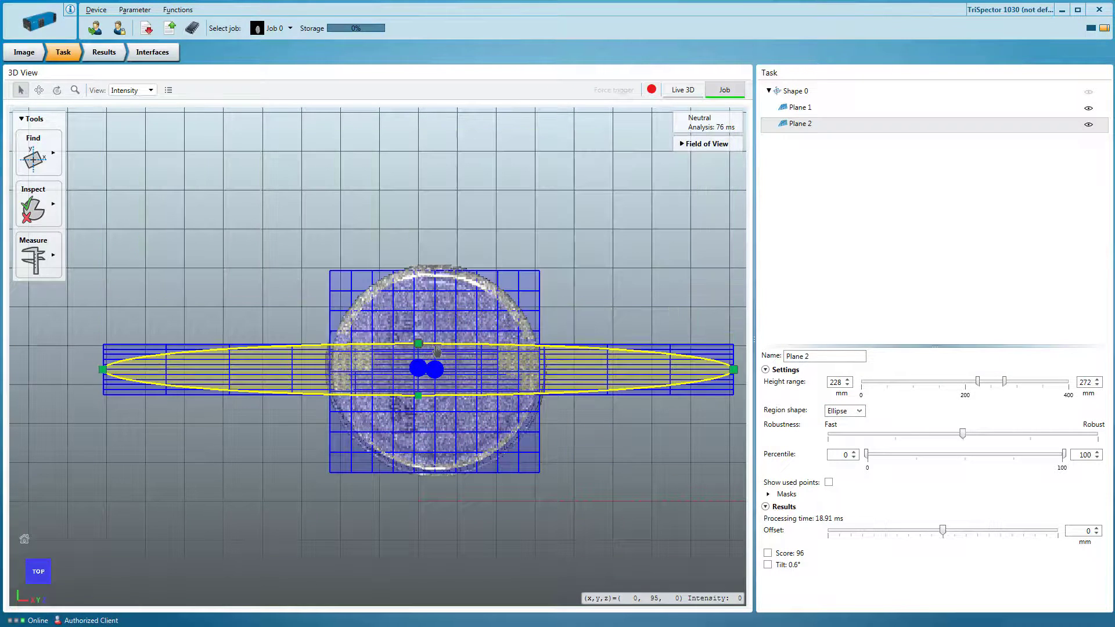
{"action": "left_click_drag", "start_coordinate": [103, 370], "coordinate": [396, 370]}
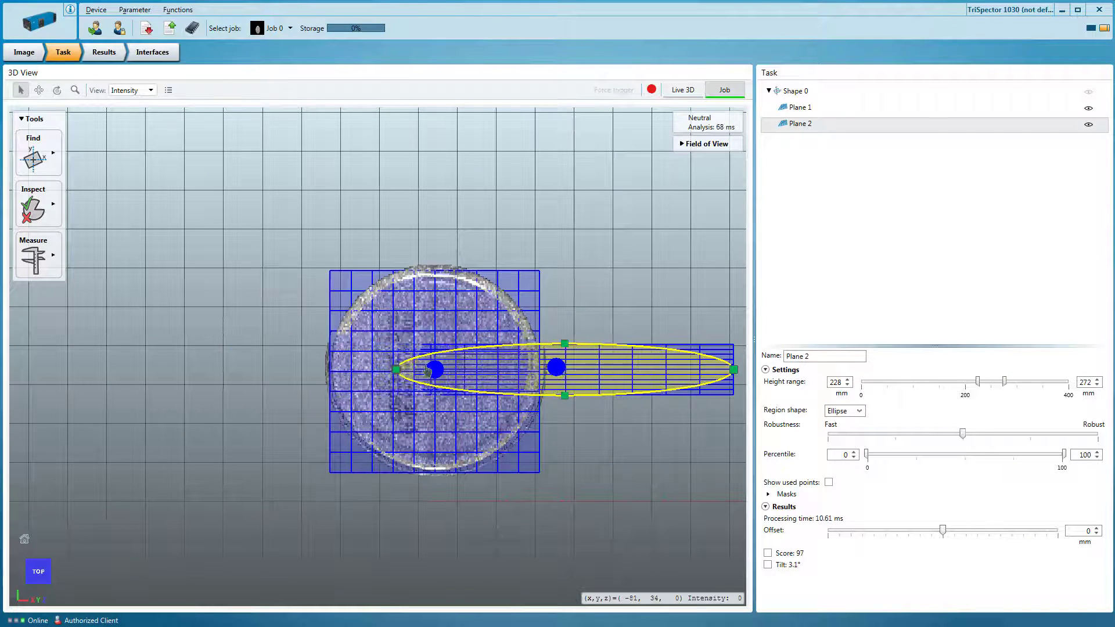
{"action": "left_click_drag", "start_coordinate": [734, 370], "coordinate": [644, 370]}
{"action": "left_click_drag", "start_coordinate": [555, 369], "coordinate": [462, 369]}
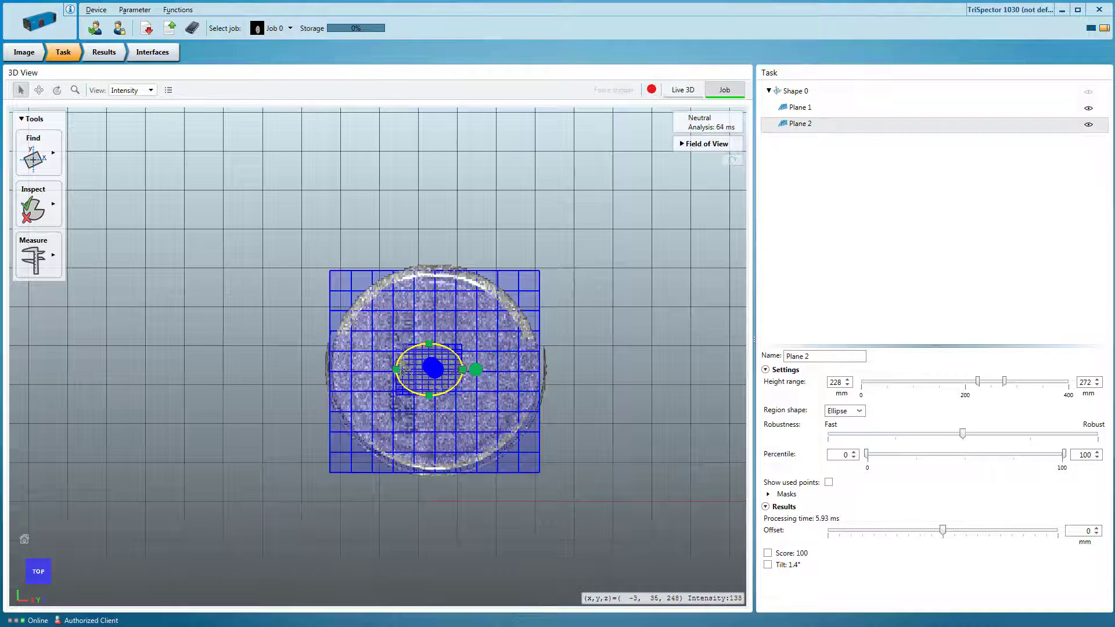
In 3D perspective, add a Distance measurement from Plane 1 to Plane 2
{"action": "left_click", "coordinate": [53, 588]}
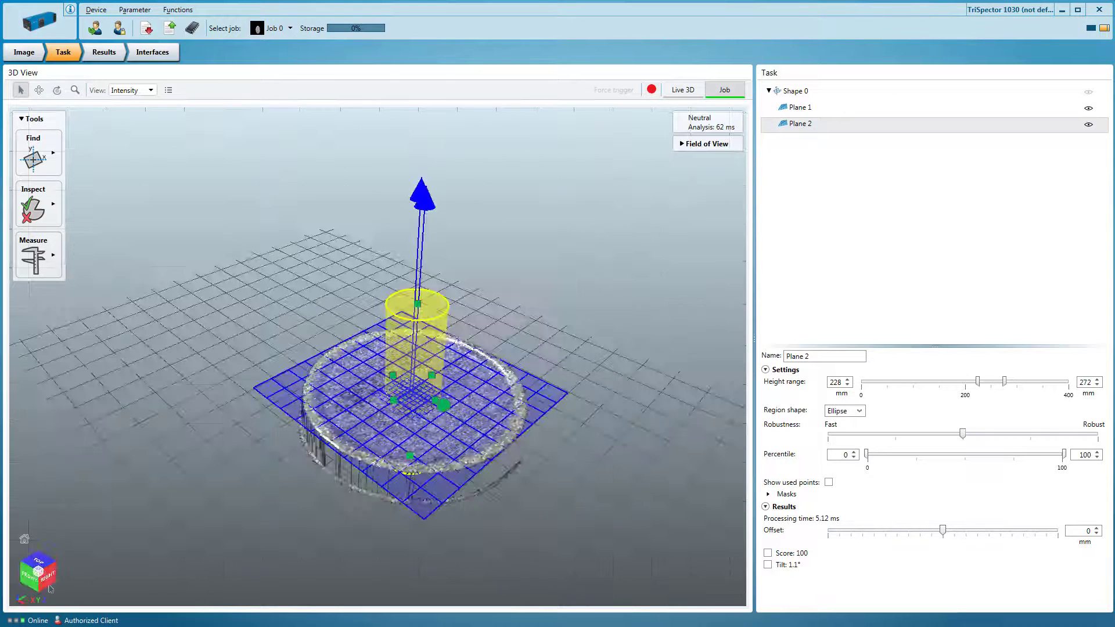
{"action": "left_click", "coordinate": [46, 275]}
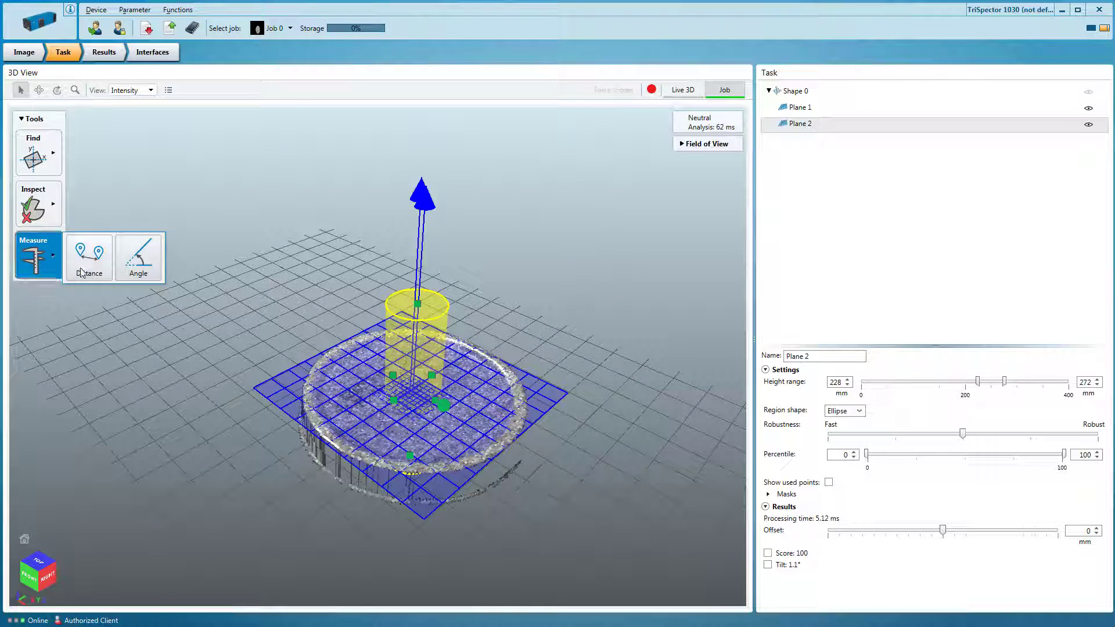
{"action": "left_click", "coordinate": [89, 262]}
{"action": "left_click", "coordinate": [885, 382]}
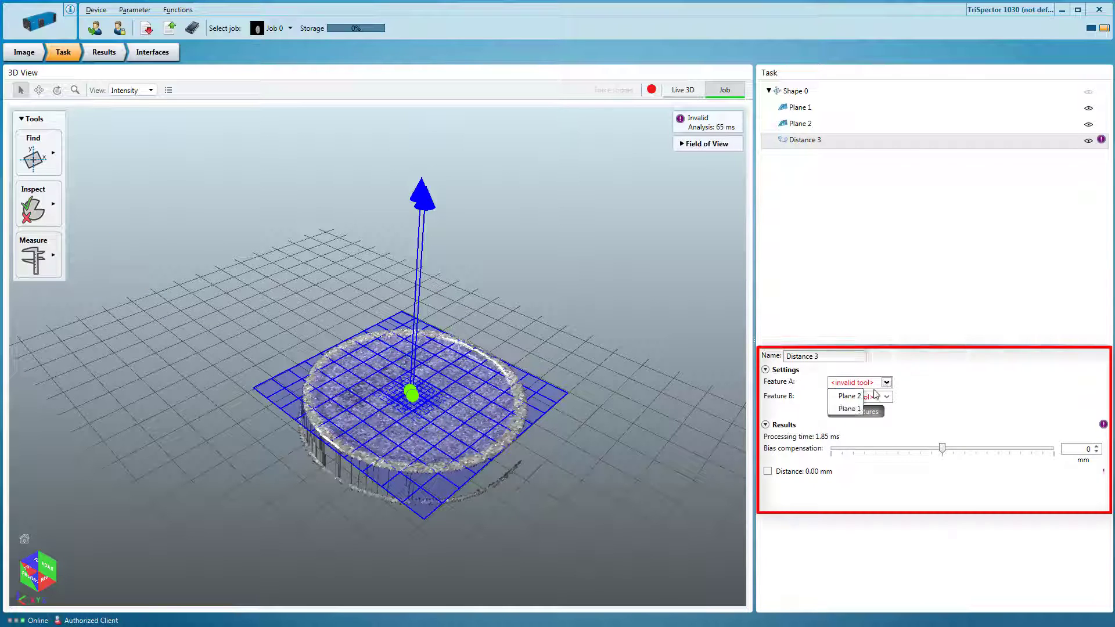
{"action": "left_click", "coordinate": [875, 399]}
{"action": "left_click", "coordinate": [852, 420]}
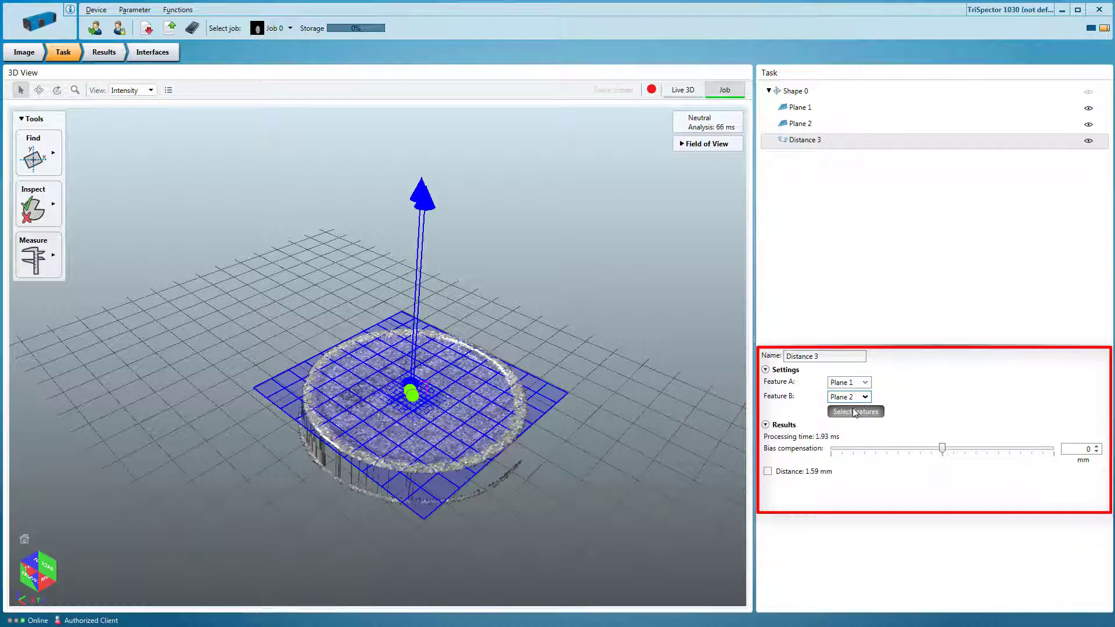
Require a 1.4–1.7 mm distance and verify it on a live 3D scan
{"action": "left_click", "coordinate": [769, 472]}
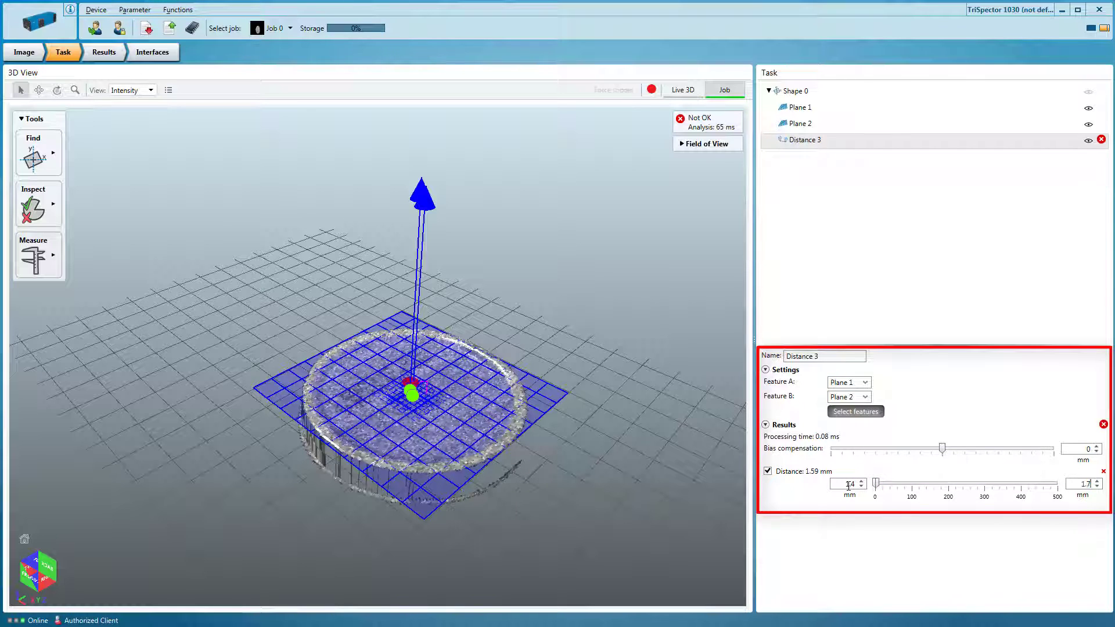
{"action": "key", "text": "Return"}
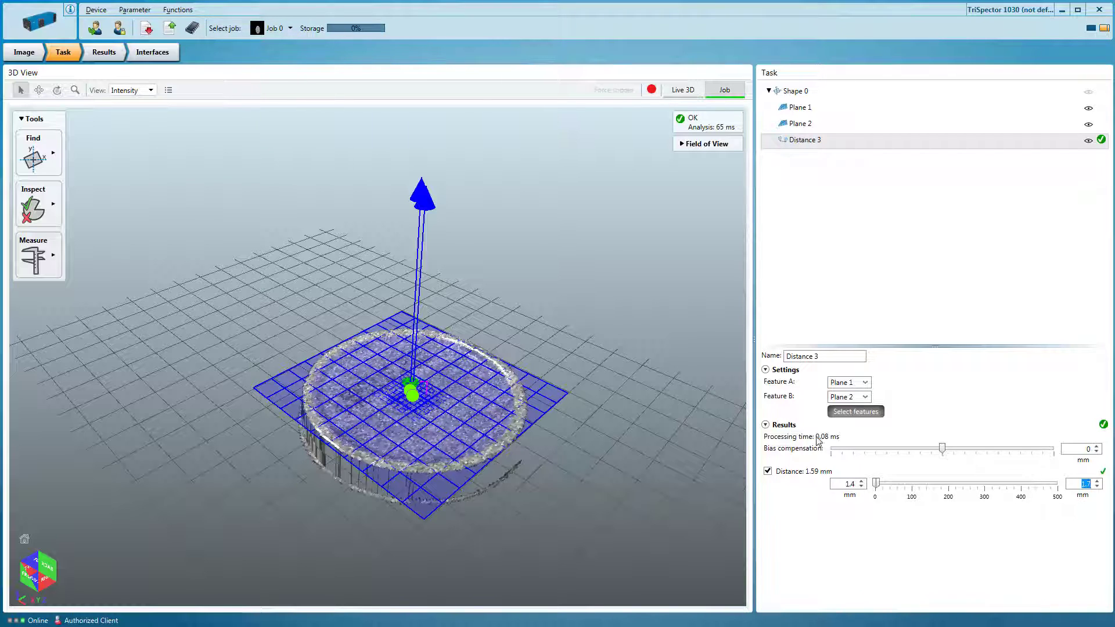
{"action": "left_click", "coordinate": [691, 93]}
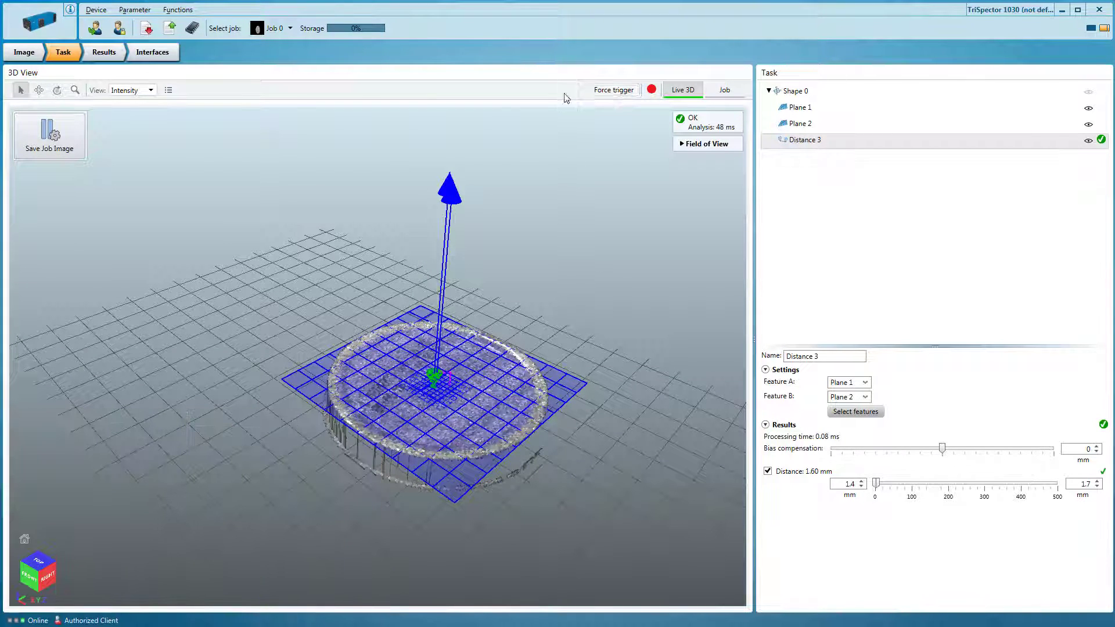
Go through the Results tab to the Interfaces tab
{"action": "left_click", "coordinate": [104, 54]}
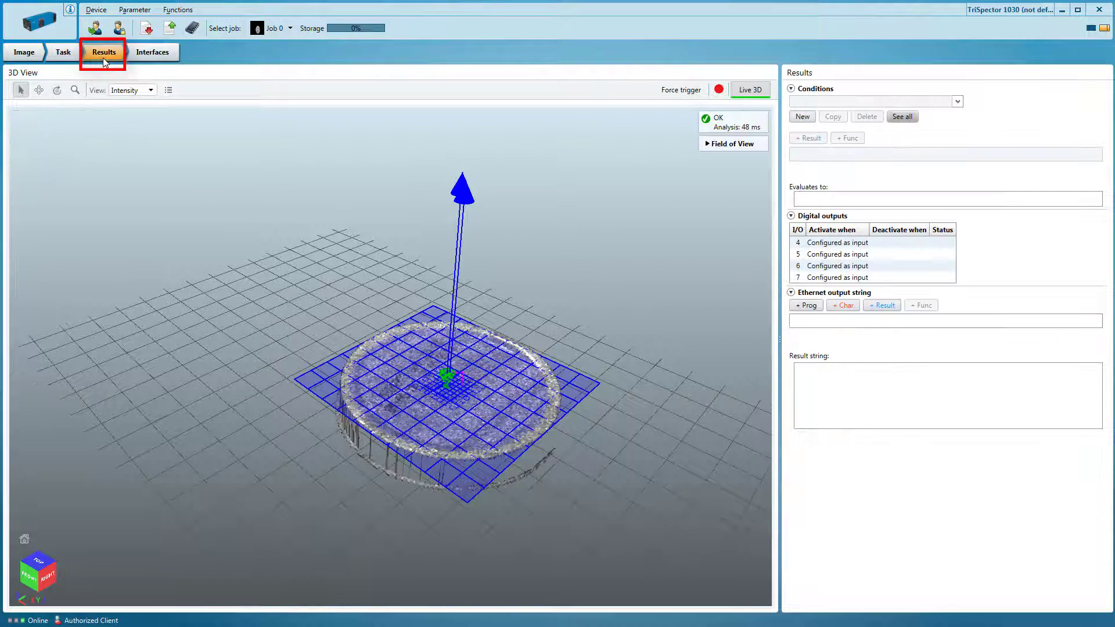
{"action": "left_click", "coordinate": [150, 55]}
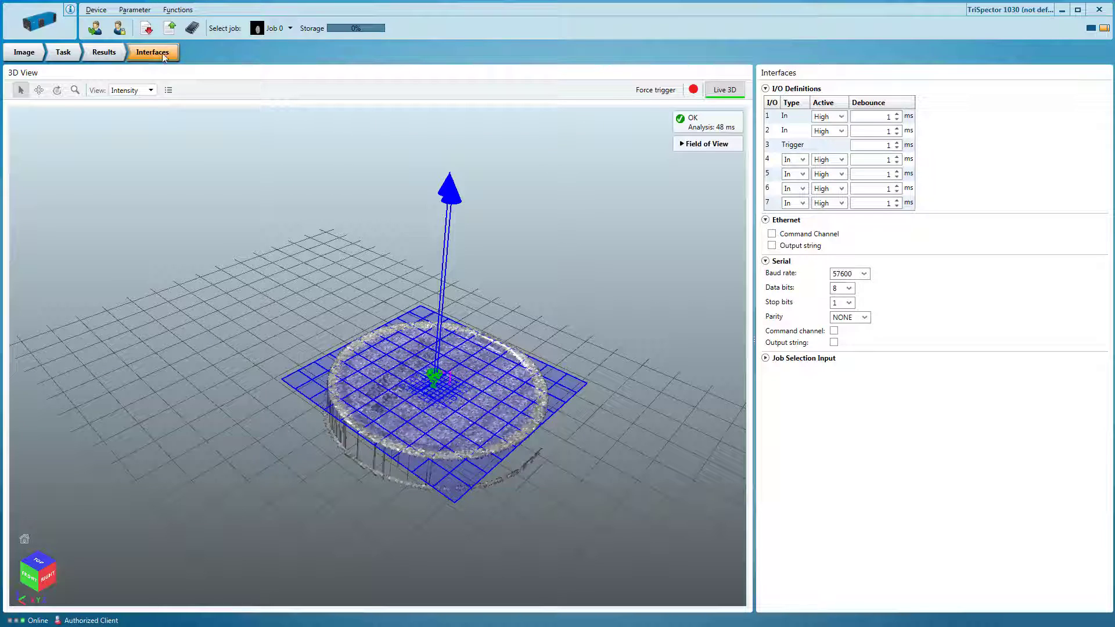
Save the lid-height job to the TriSpector 1030 with the Save to device button
{"action": "left_click", "coordinate": [190, 30]}
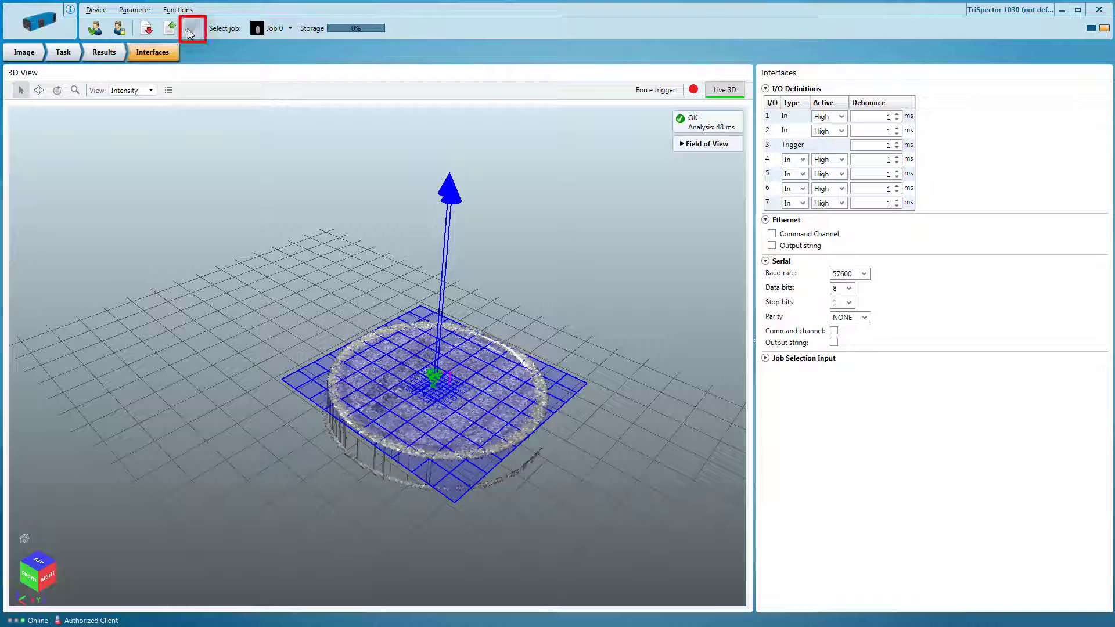